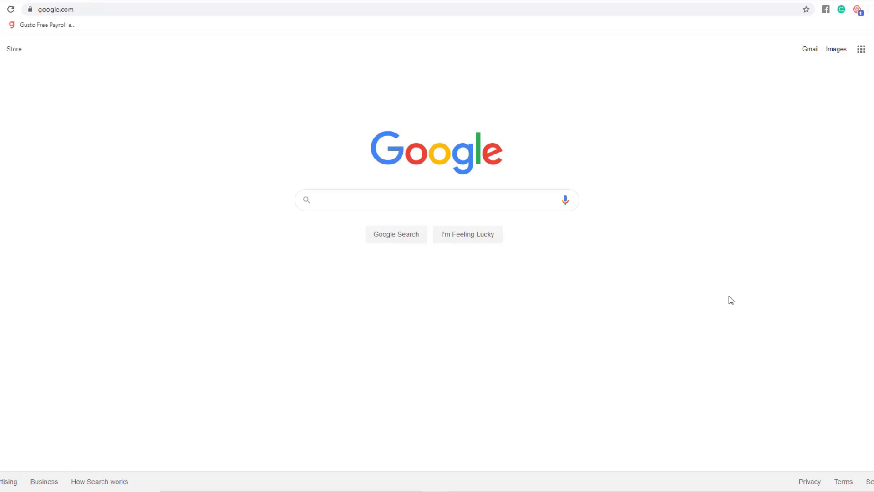
Search Google for beta.sam.gov and open the 'beta.SAM.gov | Home' result.
{"action": "left_click", "coordinate": [326, 199]}
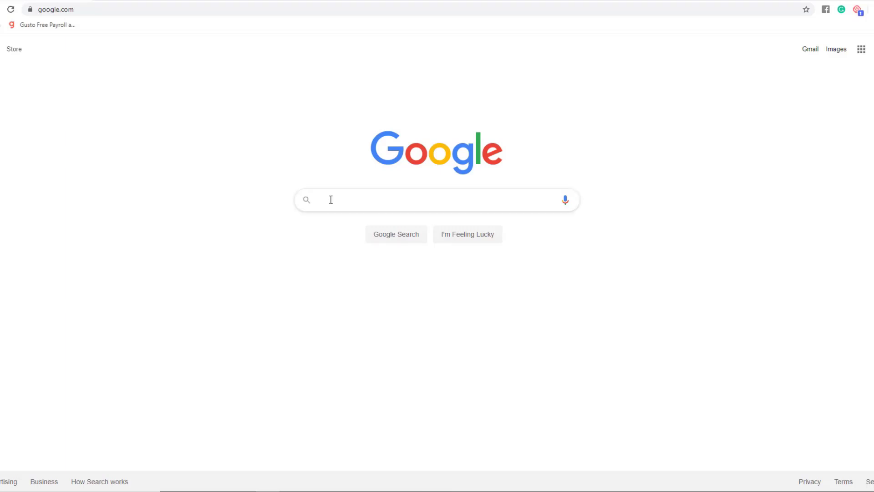
{"action": "type", "text": "beta.sam"}
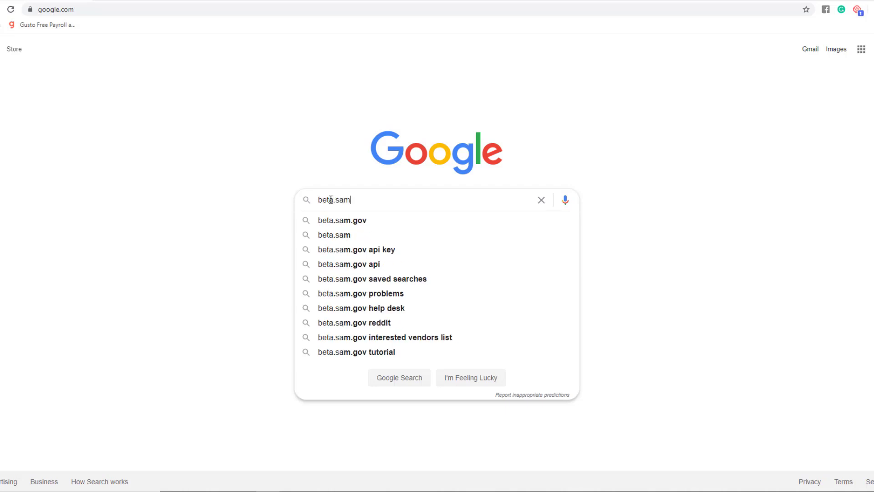
{"action": "type", "text": ".gov"}
{"action": "key", "text": "Return"}
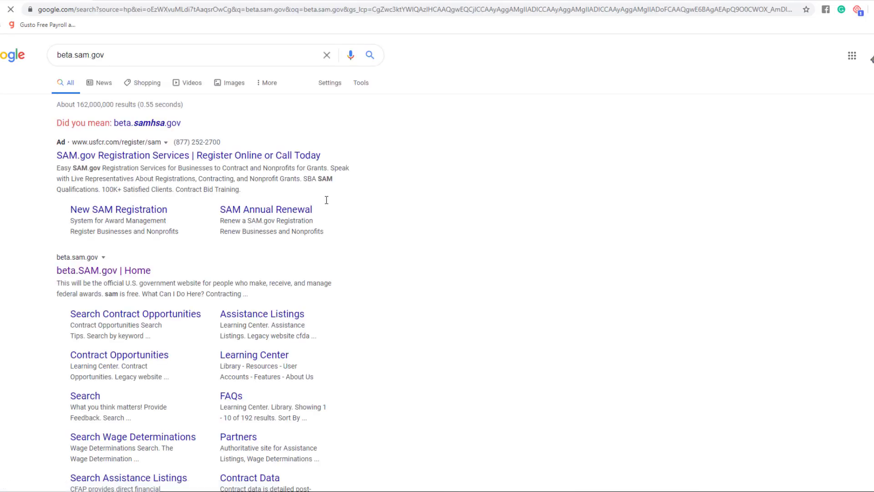
{"action": "left_click", "coordinate": [120, 271]}
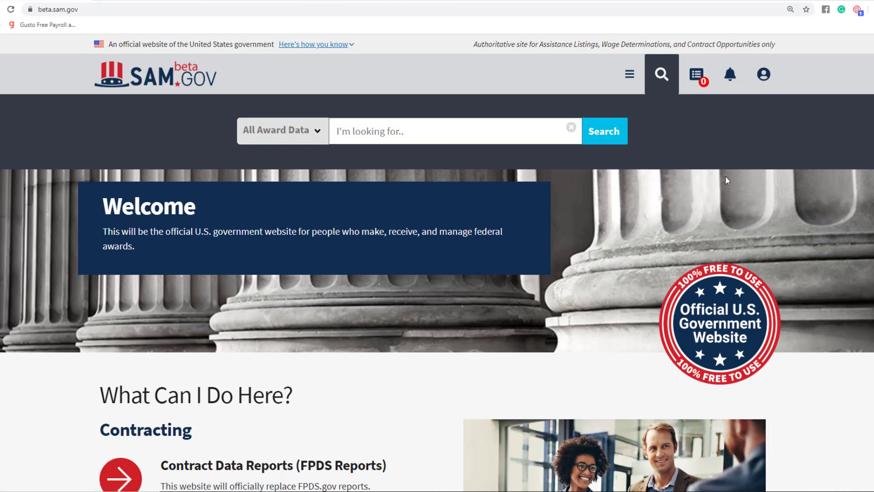
Switch the search type to Contract Opportunities, run it, and browse the 99,024 results.
{"action": "left_click", "coordinate": [314, 137]}
{"action": "left_click", "coordinate": [313, 182]}
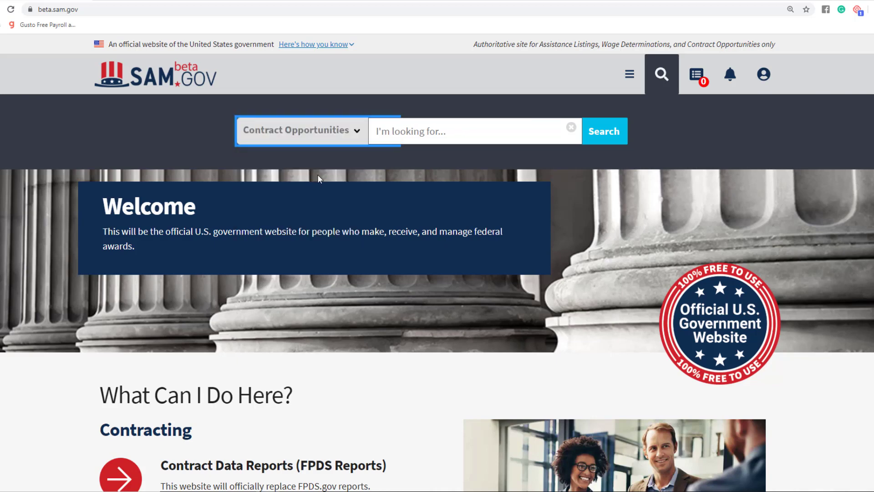
{"action": "left_click", "coordinate": [608, 133]}
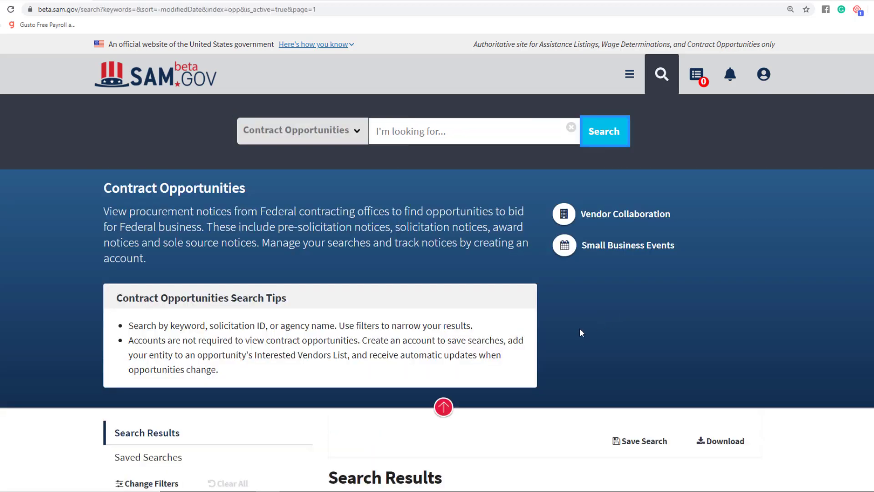
{"action": "scroll", "coordinate": [579, 329], "scroll_direction": "down", "scroll_amount": 6}
{"action": "scroll", "coordinate": [451, 214], "scroll_direction": "down", "scroll_amount": 2}
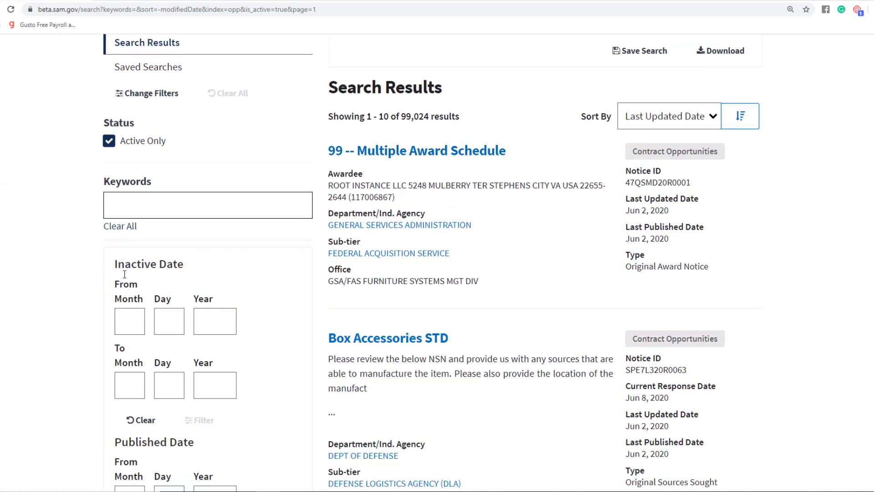
{"action": "scroll", "coordinate": [247, 214], "scroll_direction": "down", "scroll_amount": 3}
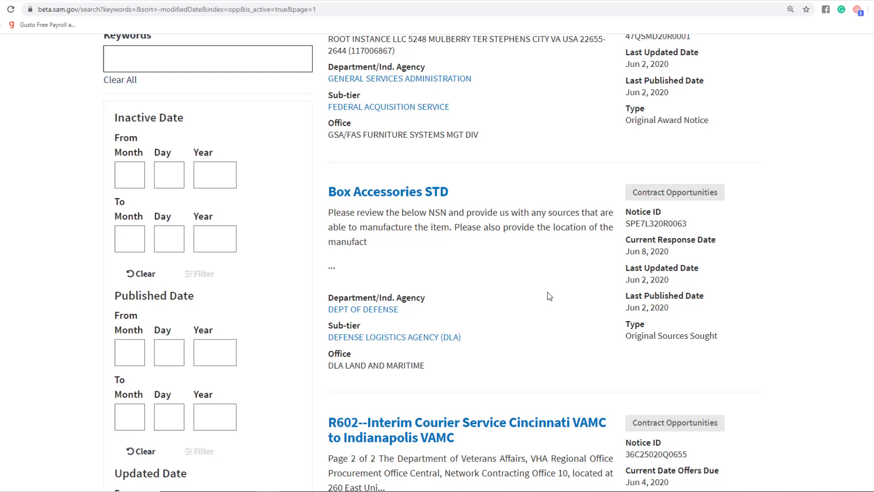
{"action": "scroll", "coordinate": [547, 296], "scroll_direction": "down", "scroll_amount": 3}
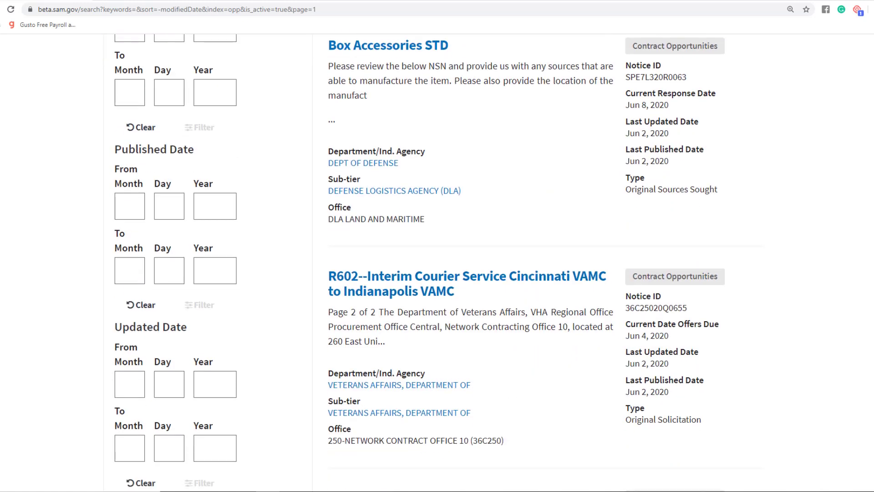
{"action": "scroll", "coordinate": [444, 133], "scroll_direction": "up", "scroll_amount": 8}
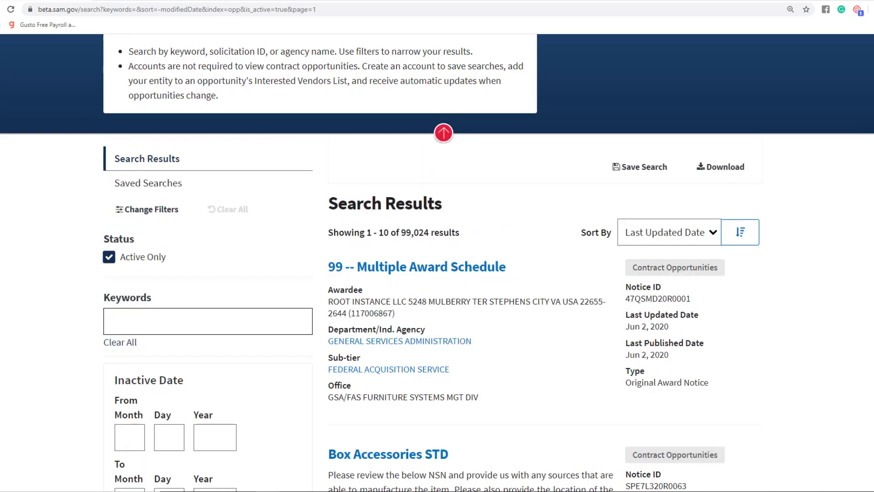
{"action": "scroll", "coordinate": [444, 227], "scroll_direction": "up", "scroll_amount": 2}
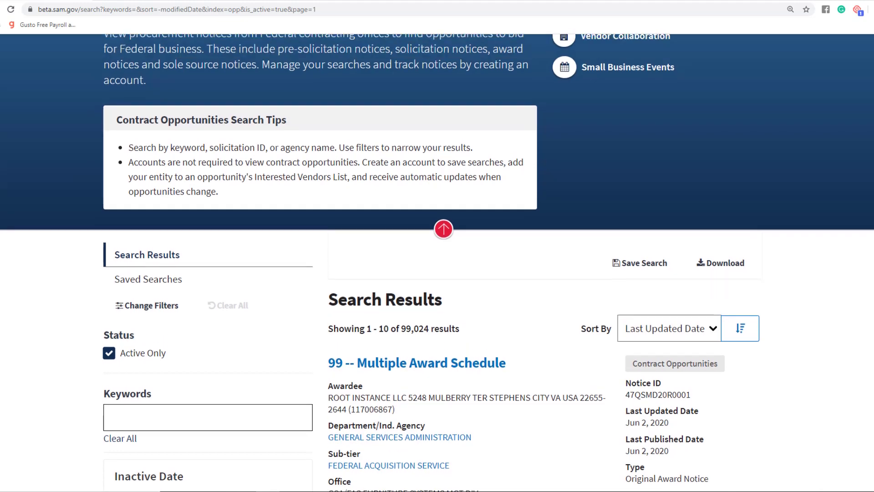
{"action": "scroll", "coordinate": [783, 218], "scroll_direction": "up", "scroll_amount": 4}
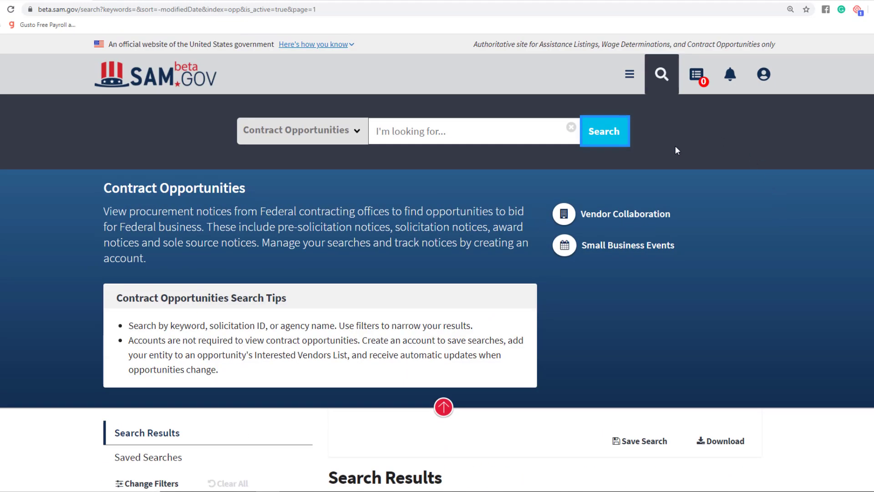
Go to Workspace and review the three saved searches, including Professional Staffing and Admin Search.
{"action": "left_click", "coordinate": [630, 75]}
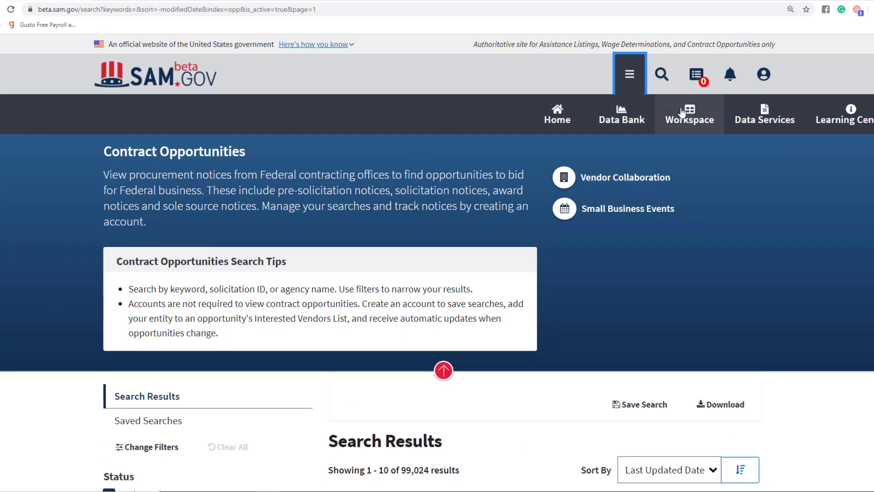
{"action": "left_click", "coordinate": [695, 116]}
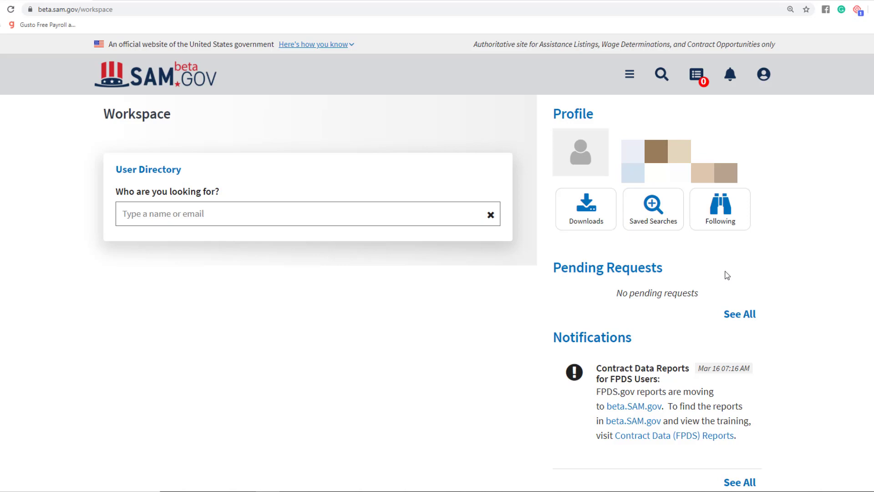
{"action": "left_click", "coordinate": [653, 219]}
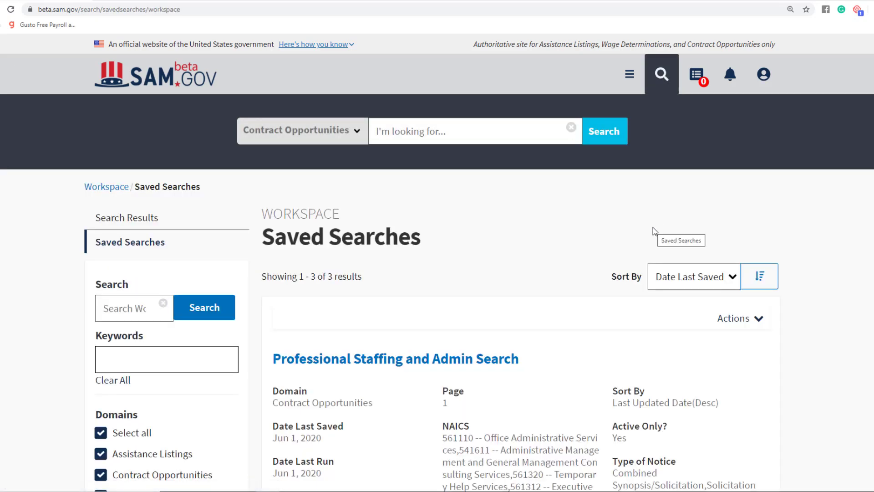
{"action": "scroll", "coordinate": [600, 253], "scroll_direction": "down", "scroll_amount": 2}
{"action": "scroll", "coordinate": [600, 256], "scroll_direction": "down", "scroll_amount": 3}
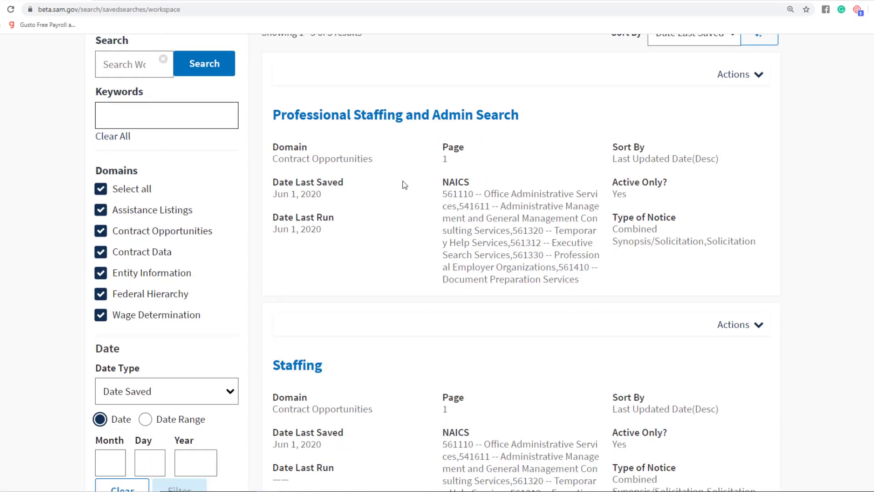
{"action": "scroll", "coordinate": [360, 181], "scroll_direction": "down", "scroll_amount": 2}
{"action": "scroll", "coordinate": [360, 180], "scroll_direction": "down", "scroll_amount": 5}
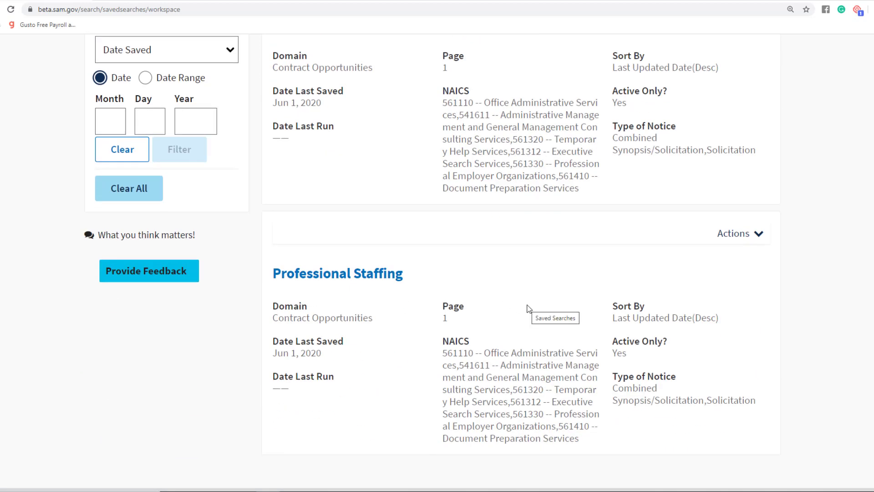
{"action": "scroll", "coordinate": [518, 304], "scroll_direction": "up", "scroll_amount": 3}
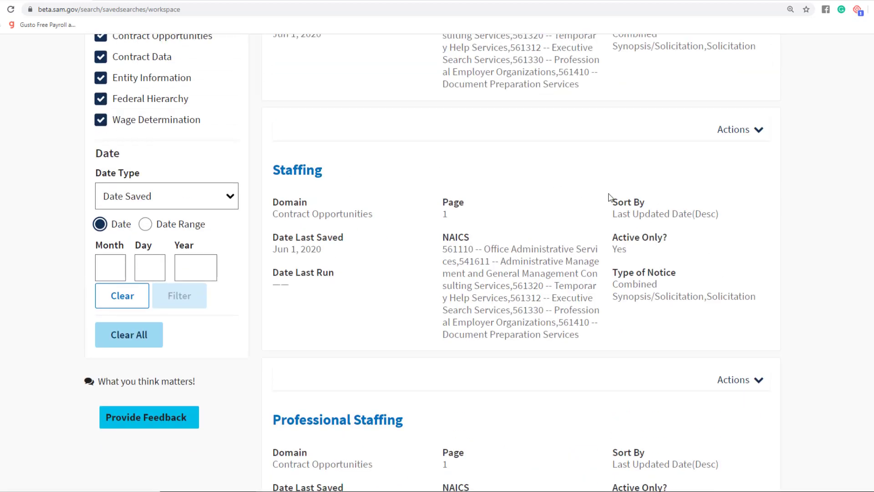
{"action": "scroll", "coordinate": [455, 269], "scroll_direction": "up", "scroll_amount": 10}
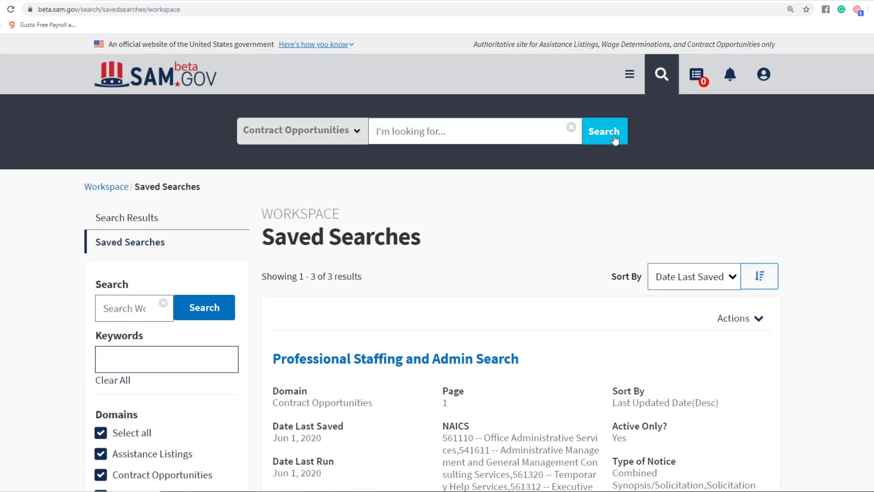
Start a new Contract Opportunities search and filter it by NAICS 561110 Office Administrative Services.
{"action": "left_click", "coordinate": [614, 139]}
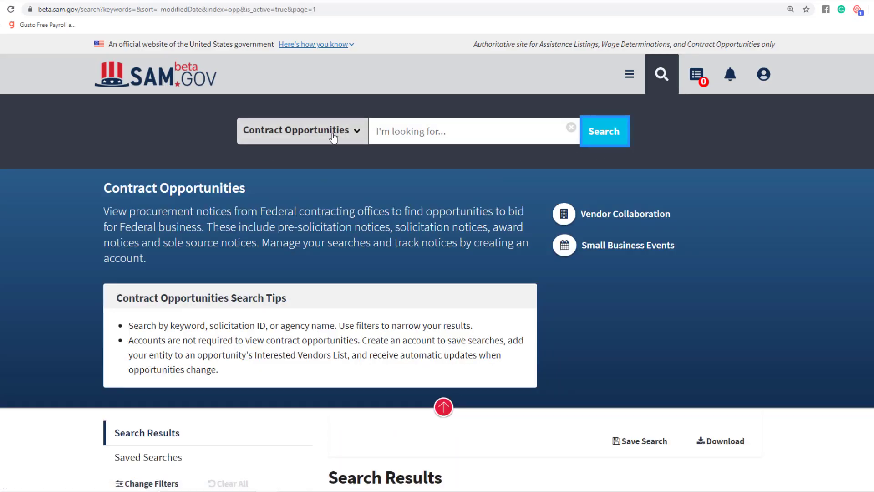
{"action": "scroll", "coordinate": [467, 323], "scroll_direction": "down", "scroll_amount": 15}
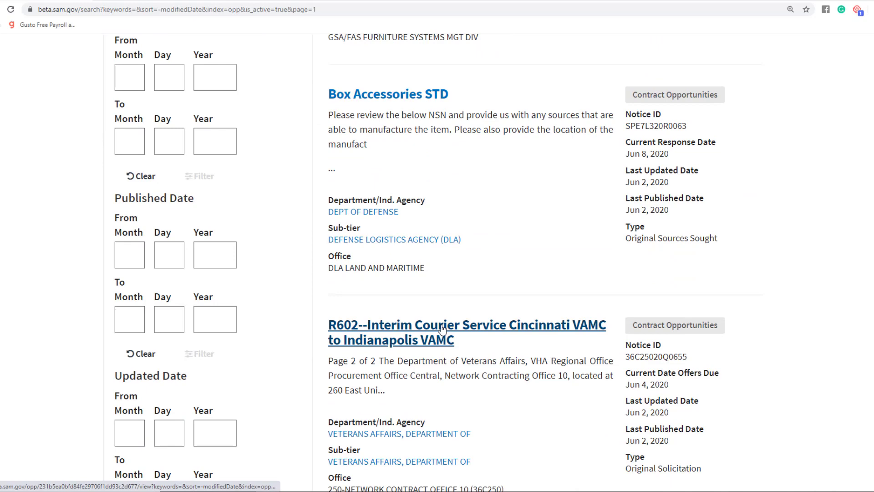
{"action": "scroll", "coordinate": [165, 310], "scroll_direction": "down", "scroll_amount": 5}
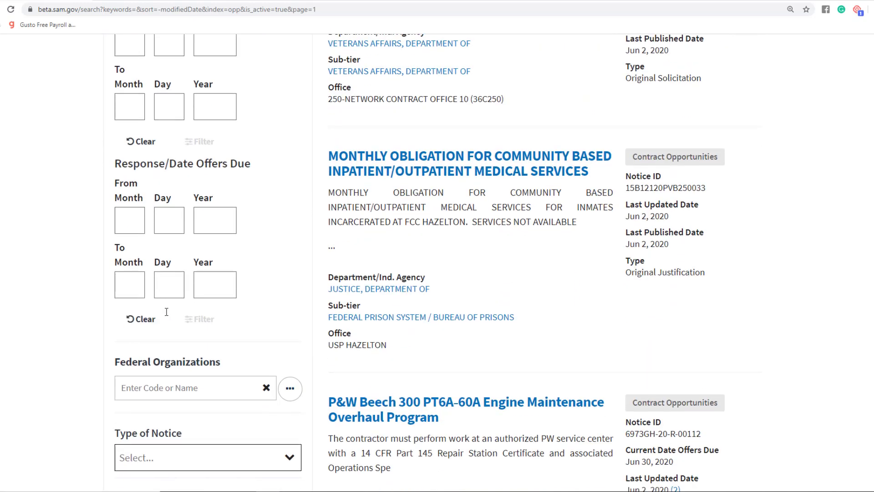
{"action": "scroll", "coordinate": [165, 317], "scroll_direction": "down", "scroll_amount": 7}
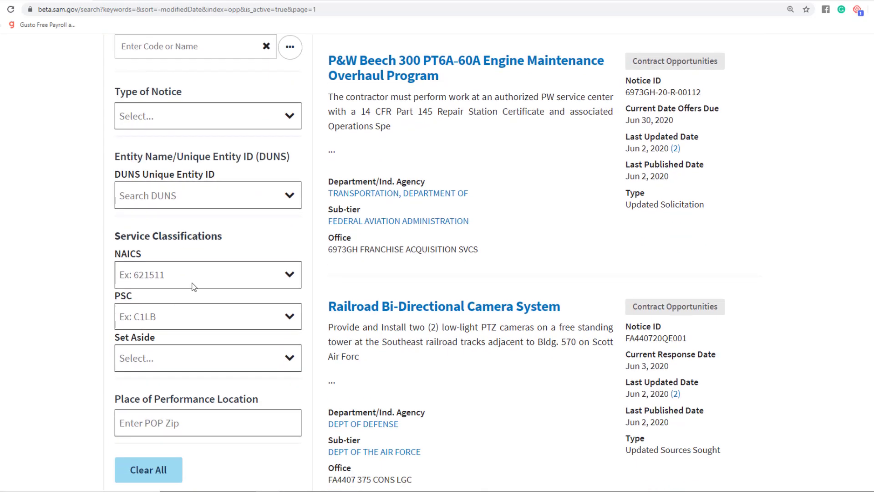
{"action": "left_click", "coordinate": [200, 275]}
{"action": "type", "text": "561"}
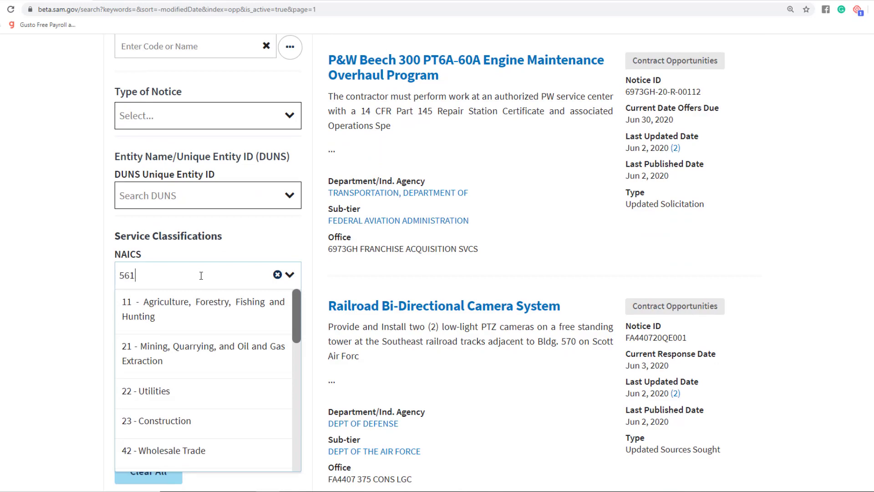
{"action": "type", "text": "110"}
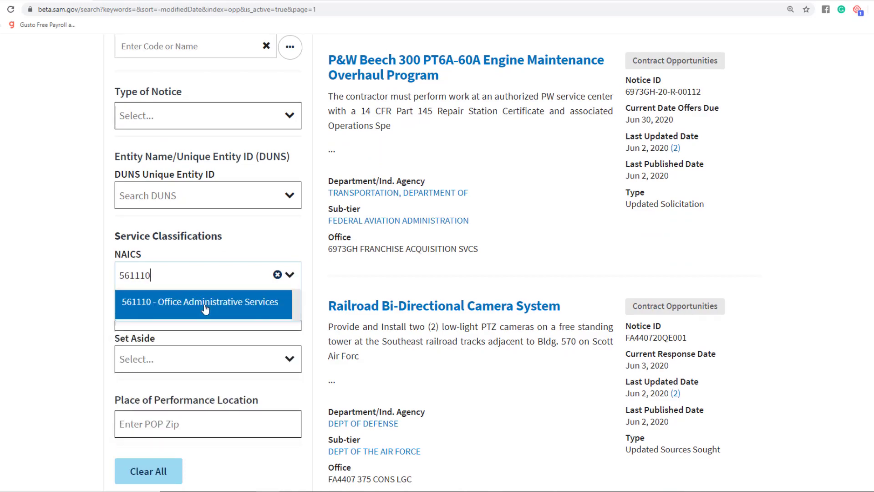
{"action": "left_click", "coordinate": [200, 304]}
{"action": "scroll", "coordinate": [669, 314], "scroll_direction": "up", "scroll_amount": 20}
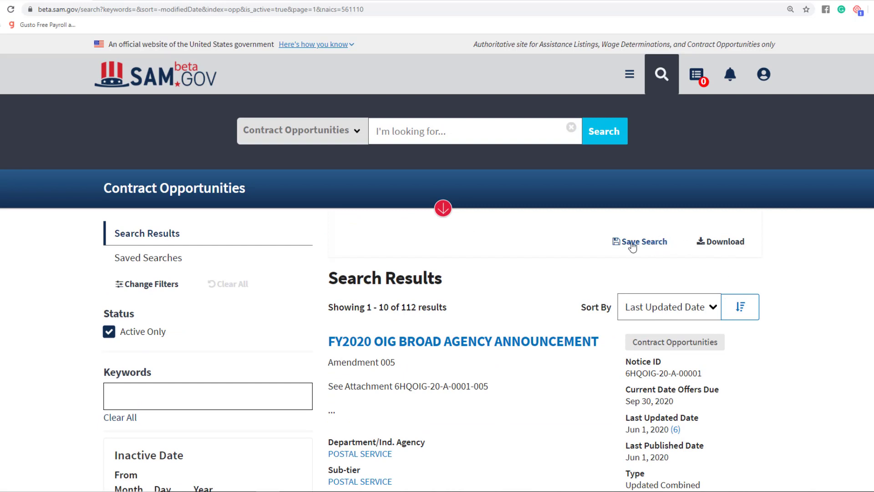
Save the NAICS-filtered search under the name 'Test Search 1'.
{"action": "left_click", "coordinate": [638, 242]}
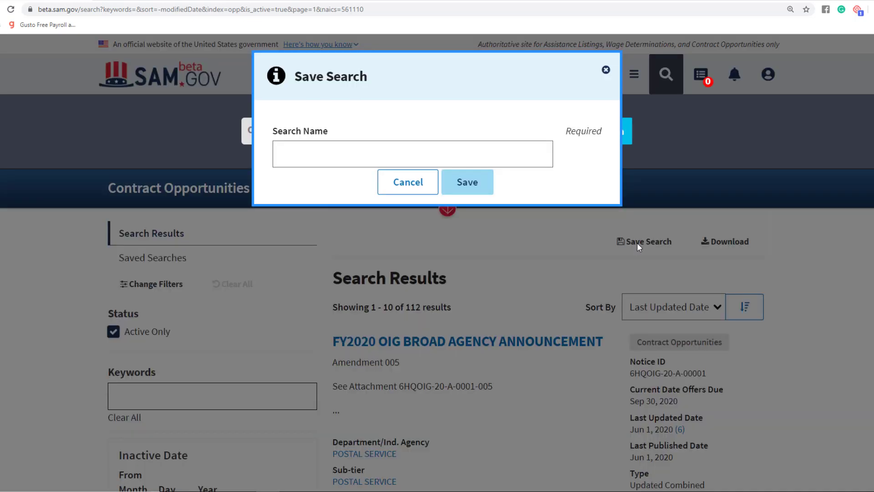
{"action": "left_click", "coordinate": [465, 151]}
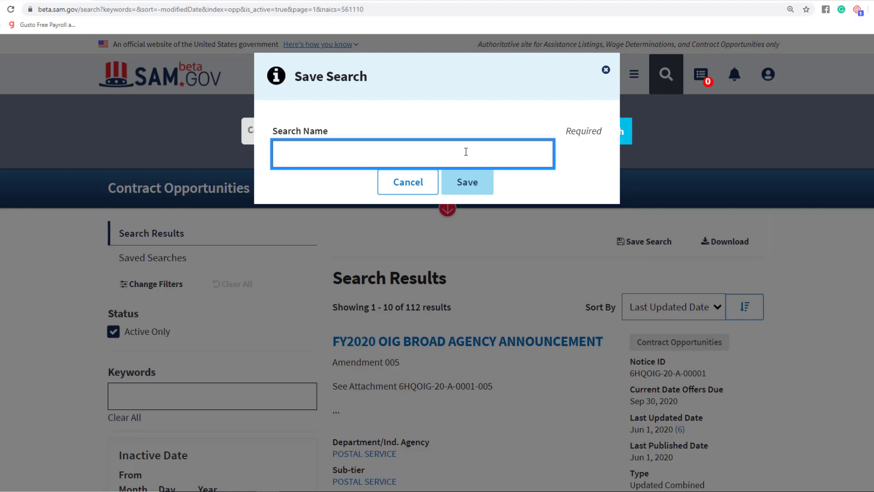
{"action": "type", "text": "Test Search 1"}
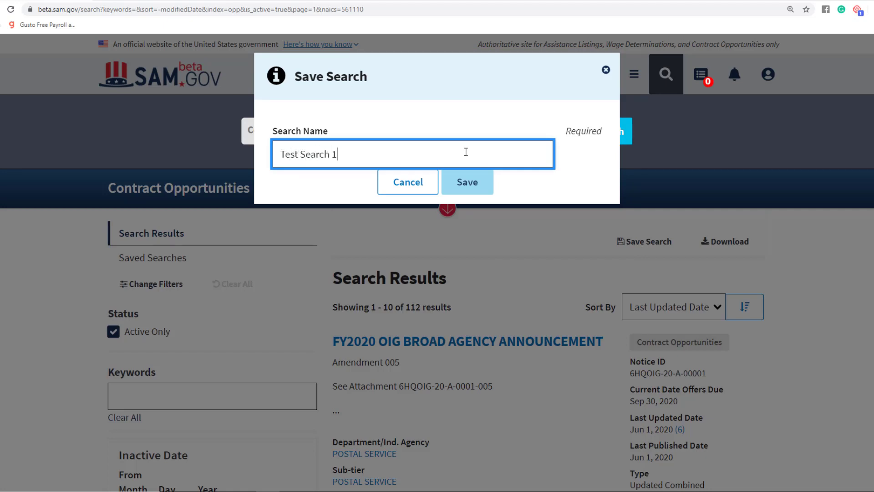
{"action": "left_click", "coordinate": [470, 182]}
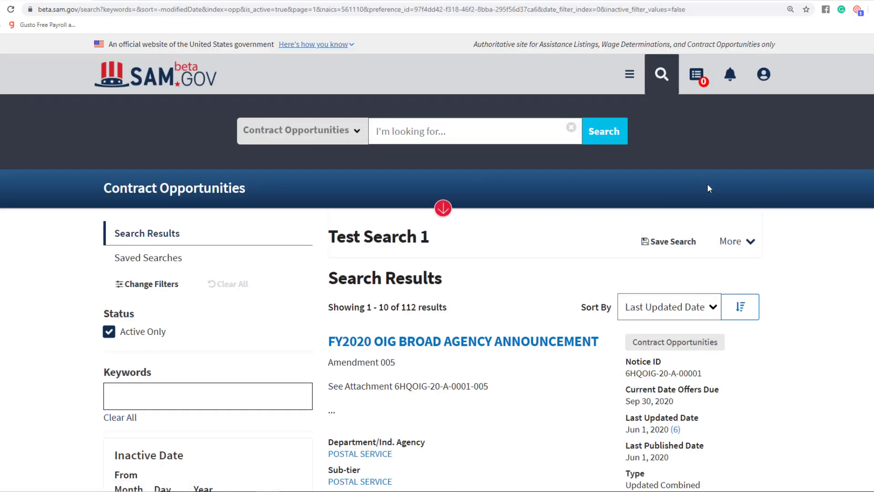
Return to Workspace Saved Searches to confirm Test Search 1 with NAICS 561110 is listed.
{"action": "left_click", "coordinate": [628, 76]}
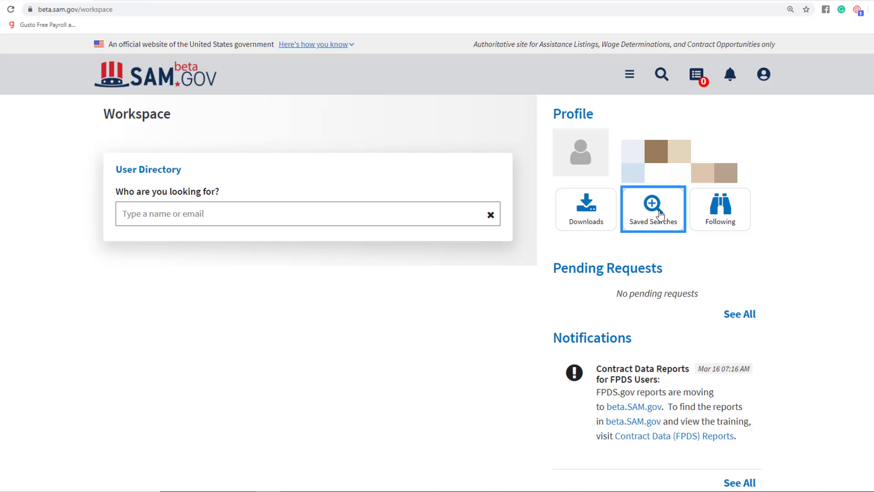
{"action": "left_click", "coordinate": [660, 214]}
{"action": "scroll", "coordinate": [687, 262], "scroll_direction": "down", "scroll_amount": 1}
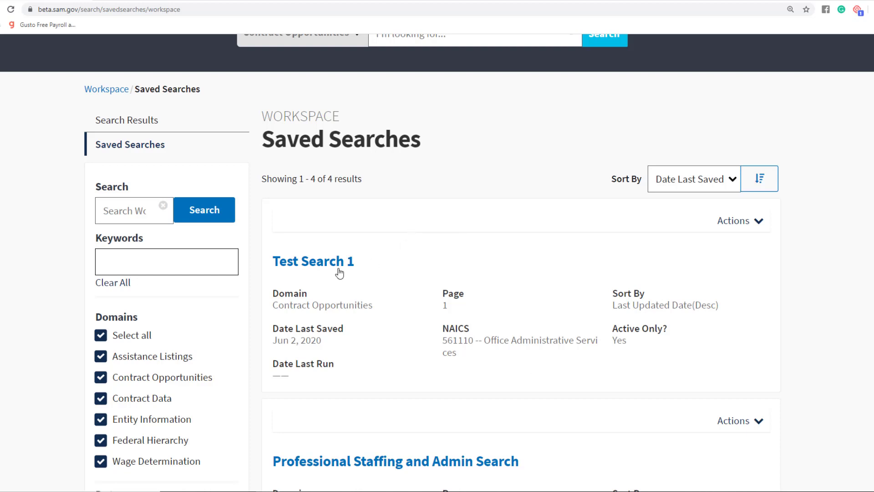
Choose Notify from Test Search 1's Actions menu to receive daily email alerts.
{"action": "left_click", "coordinate": [759, 227]}
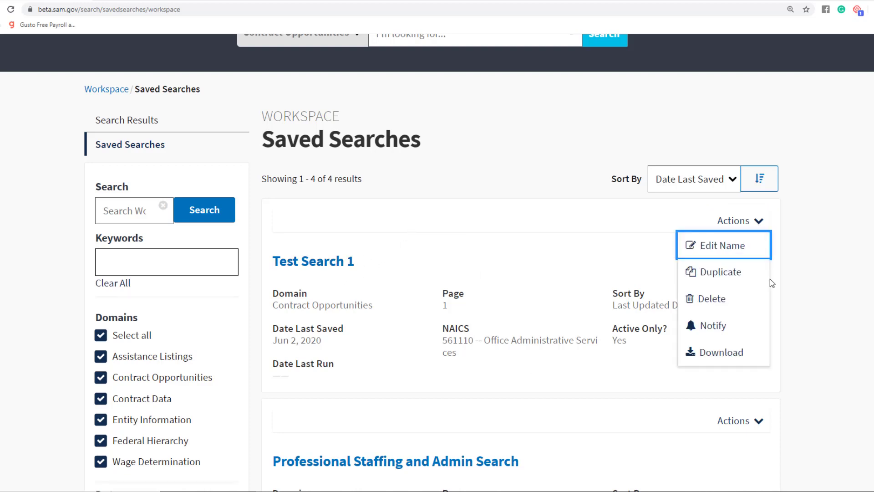
{"action": "left_click", "coordinate": [792, 343]}
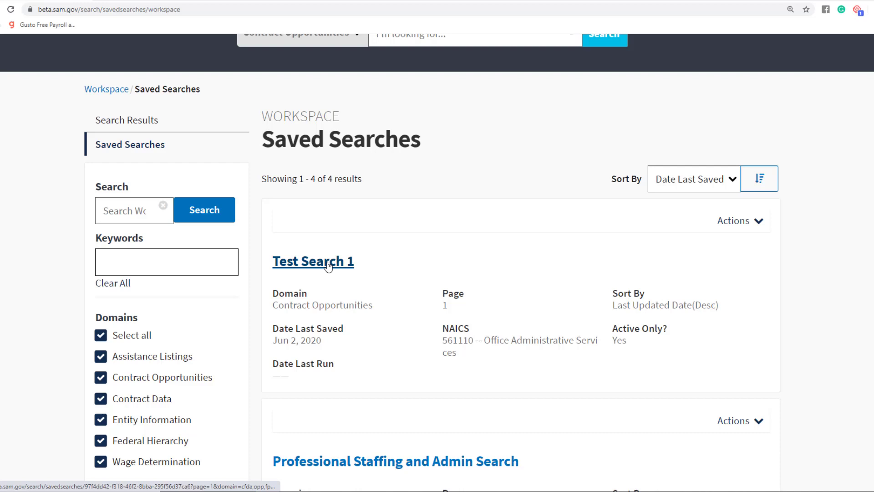
{"action": "left_click", "coordinate": [759, 222]}
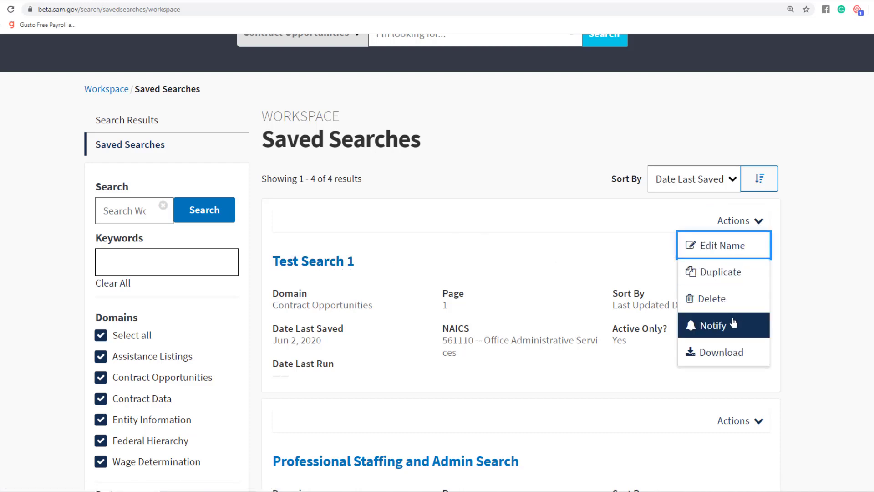
{"action": "left_click", "coordinate": [742, 331]}
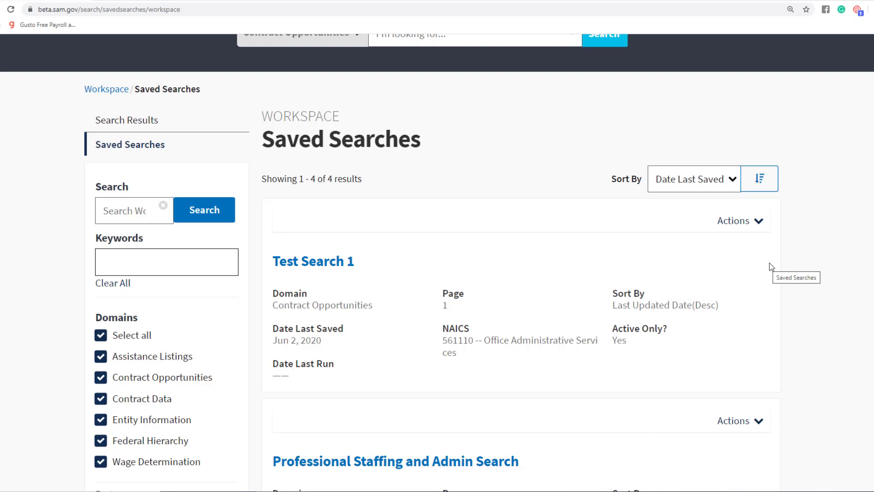
Run an empty Contract Opportunities search and scroll down through the filter column.
{"action": "scroll", "coordinate": [519, 241], "scroll_direction": "up", "scroll_amount": 3}
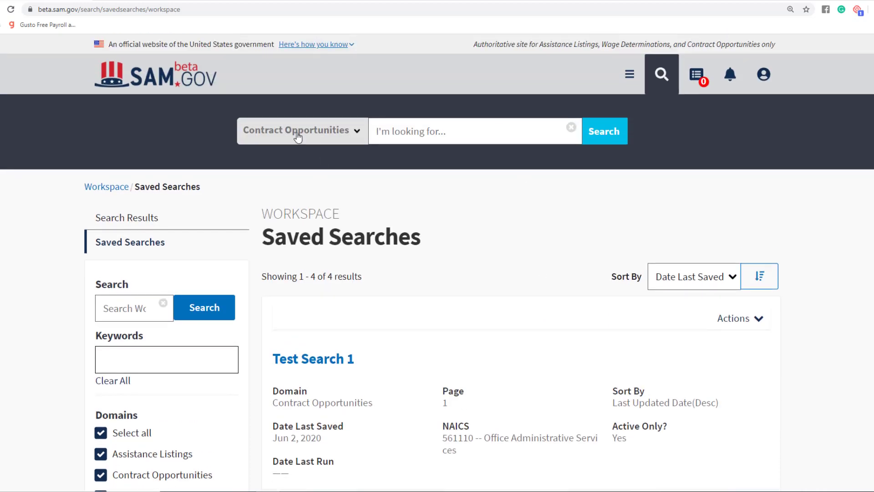
{"action": "left_click", "coordinate": [604, 137]}
{"action": "scroll", "coordinate": [517, 365], "scroll_direction": "down", "scroll_amount": 5}
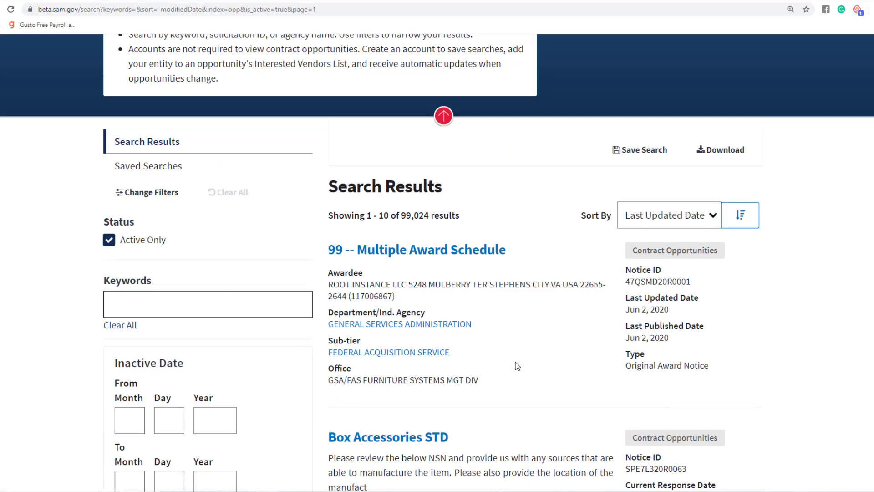
{"action": "scroll", "coordinate": [515, 361], "scroll_direction": "down", "scroll_amount": 5}
{"action": "scroll", "coordinate": [264, 330], "scroll_direction": "down", "scroll_amount": 3}
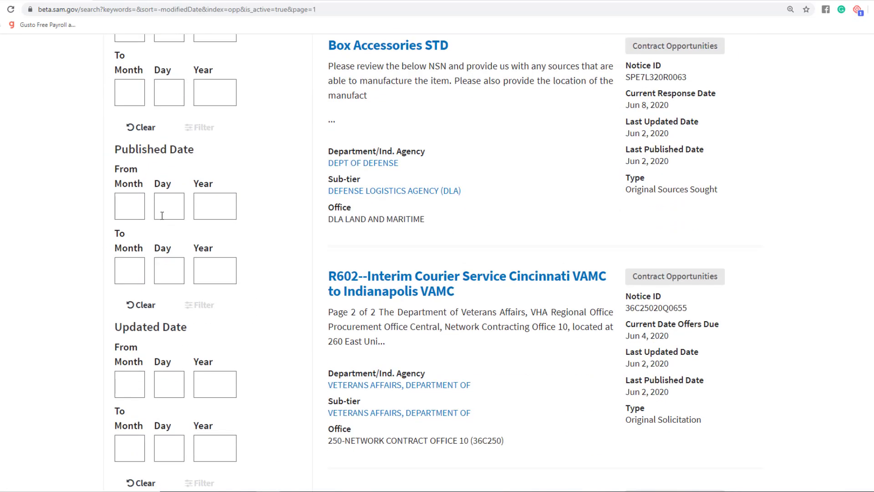
{"action": "scroll", "coordinate": [151, 248], "scroll_direction": "down", "scroll_amount": 3}
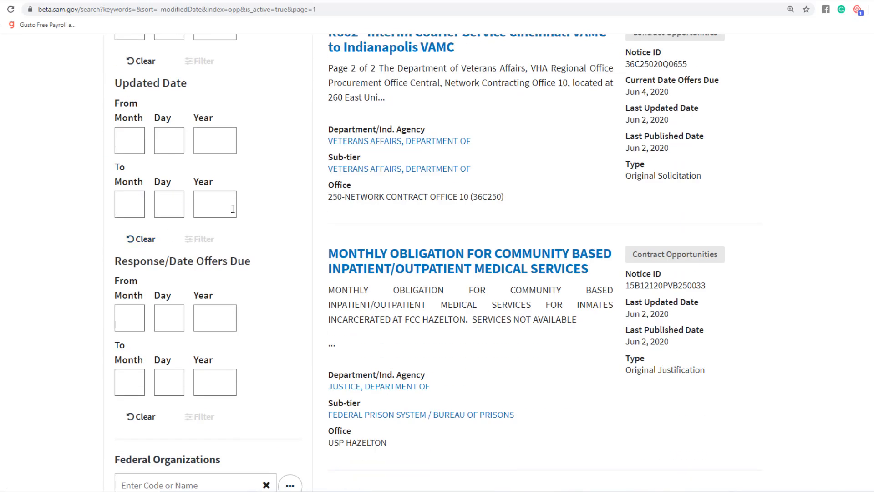
{"action": "scroll", "coordinate": [255, 269], "scroll_direction": "down", "scroll_amount": 3}
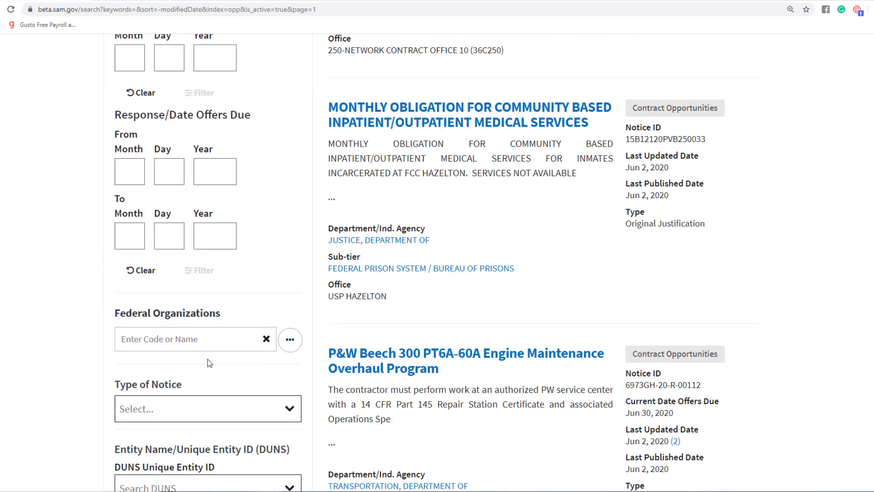
{"action": "scroll", "coordinate": [234, 332], "scroll_direction": "down", "scroll_amount": 3}
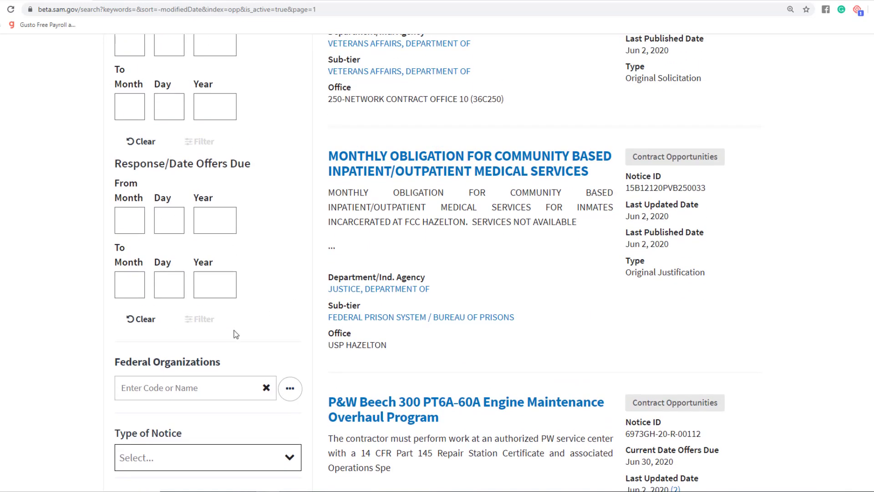
{"action": "scroll", "coordinate": [255, 239], "scroll_direction": "down", "scroll_amount": 5}
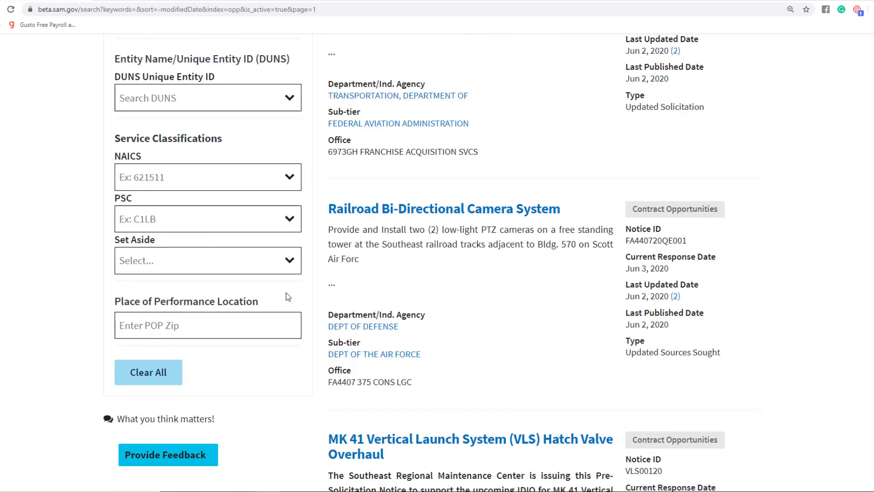
Expand the Set Aside filter to view the set-aside types, then return to the top.
{"action": "left_click", "coordinate": [237, 261]}
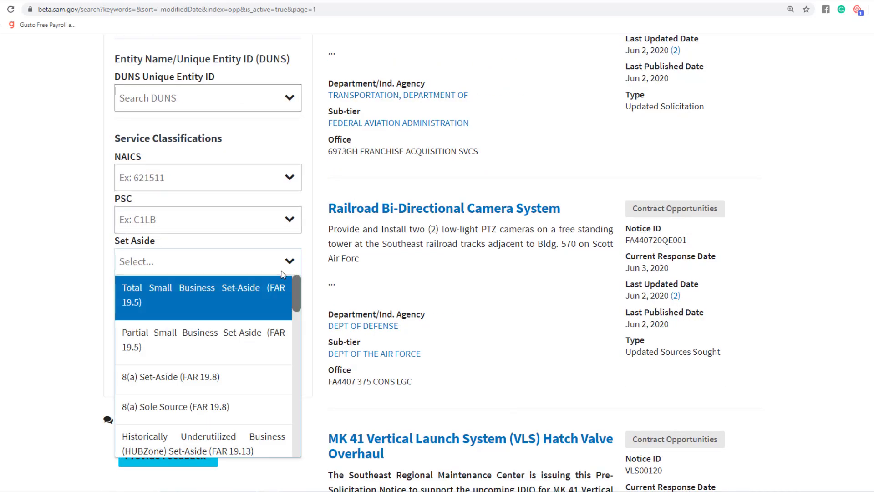
{"action": "left_click", "coordinate": [74, 283]}
{"action": "scroll", "coordinate": [74, 283], "scroll_direction": "up", "scroll_amount": 5}
{"action": "scroll", "coordinate": [658, 162], "scroll_direction": "up", "scroll_amount": 15}
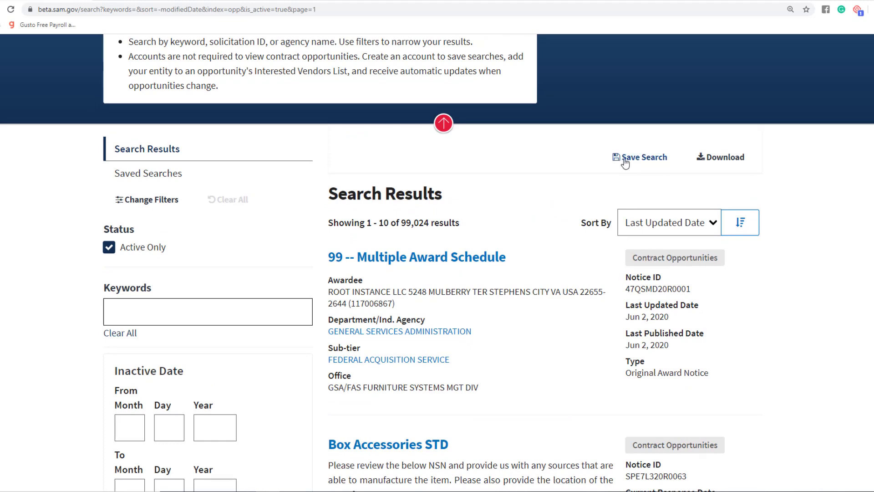
{"action": "scroll", "coordinate": [658, 162], "scroll_direction": "up", "scroll_amount": 6}
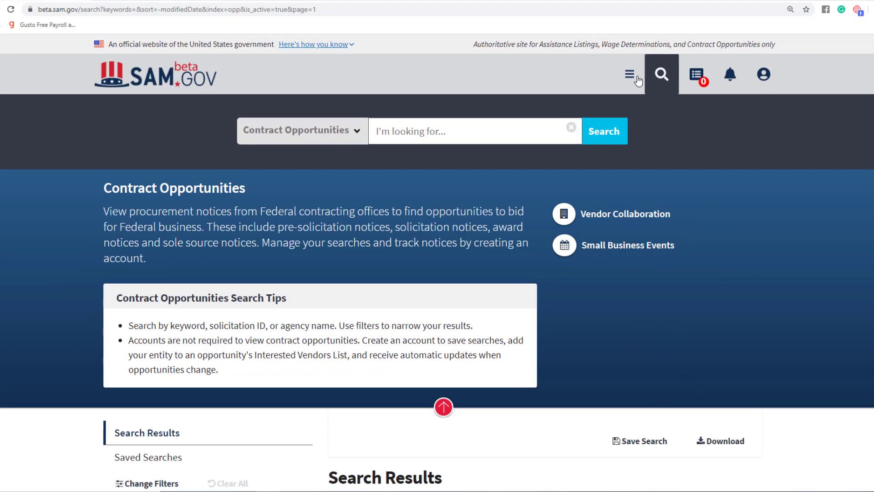
Show the main navigation with Home, Data Bank, Workspace and Data Services.
{"action": "left_click", "coordinate": [637, 81]}
{"action": "left_click", "coordinate": [766, 265]}
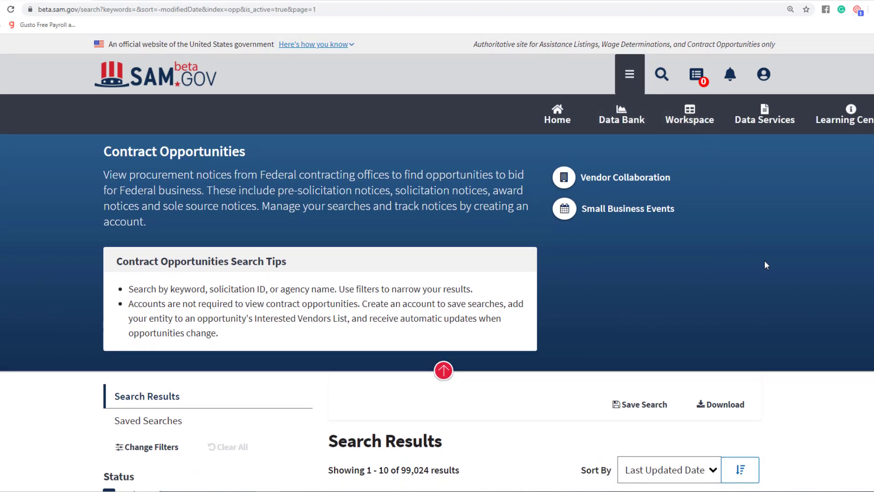